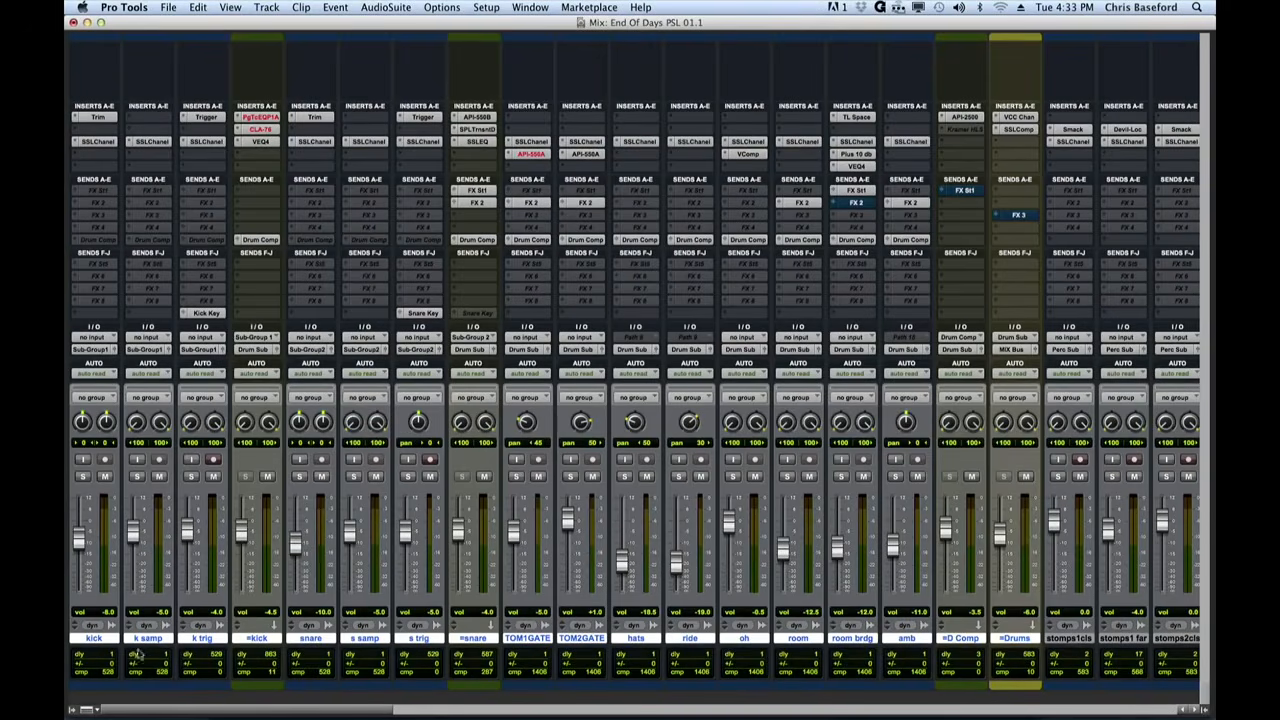
- Turn automation off on every track, then pull the individual drum track faders down to minimum with the mix groups enabled
left_click(211, 373)
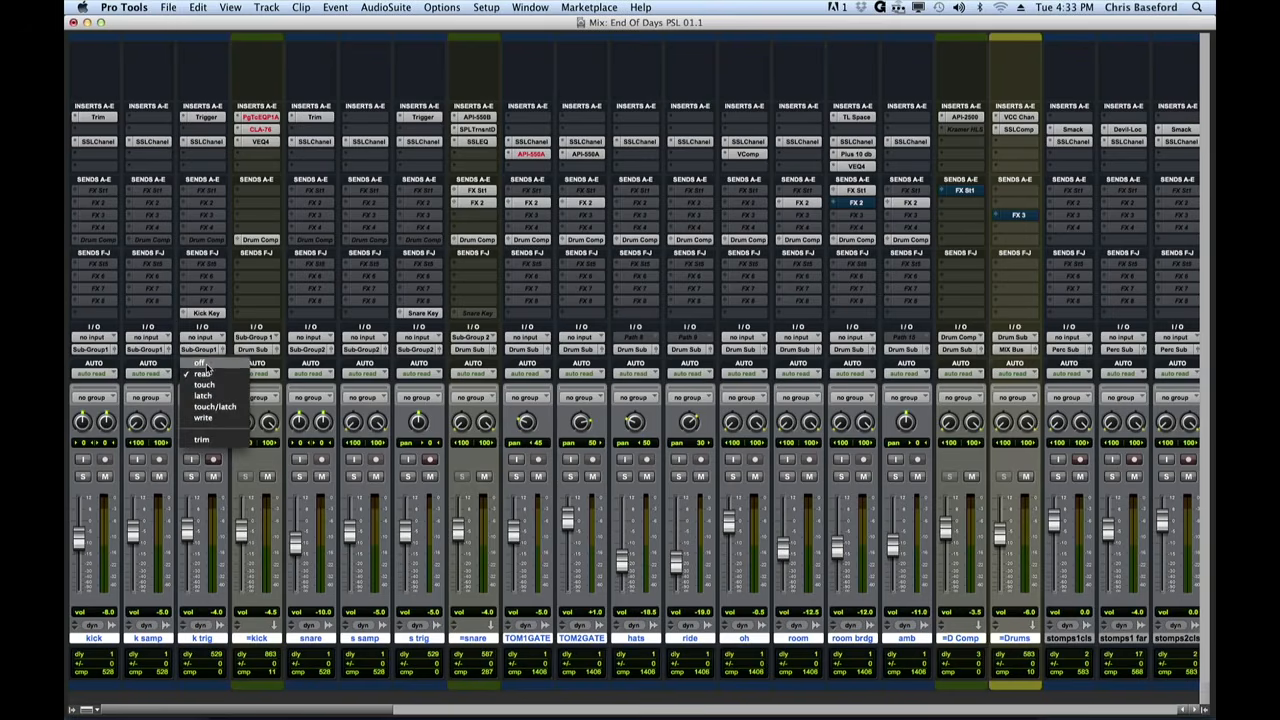
left_click(205, 364, "alt")
left_click_drag(190, 530, 188, 612)
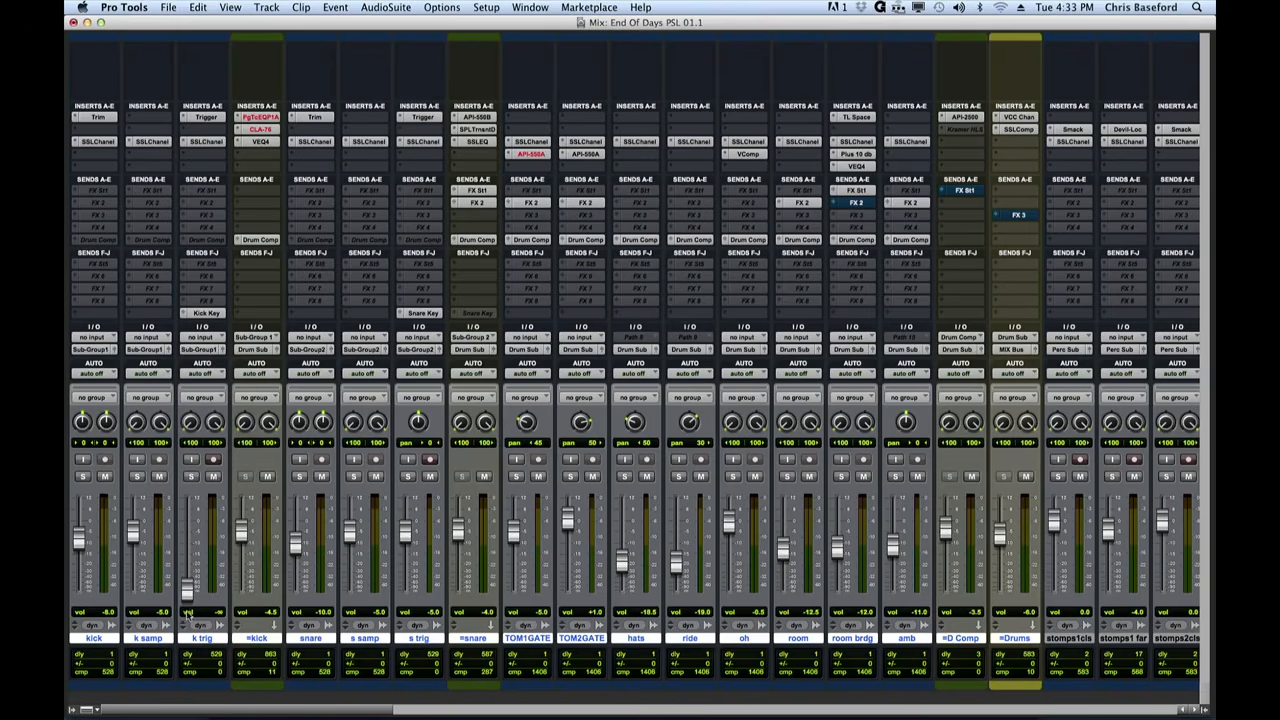
key("super+shift+g")
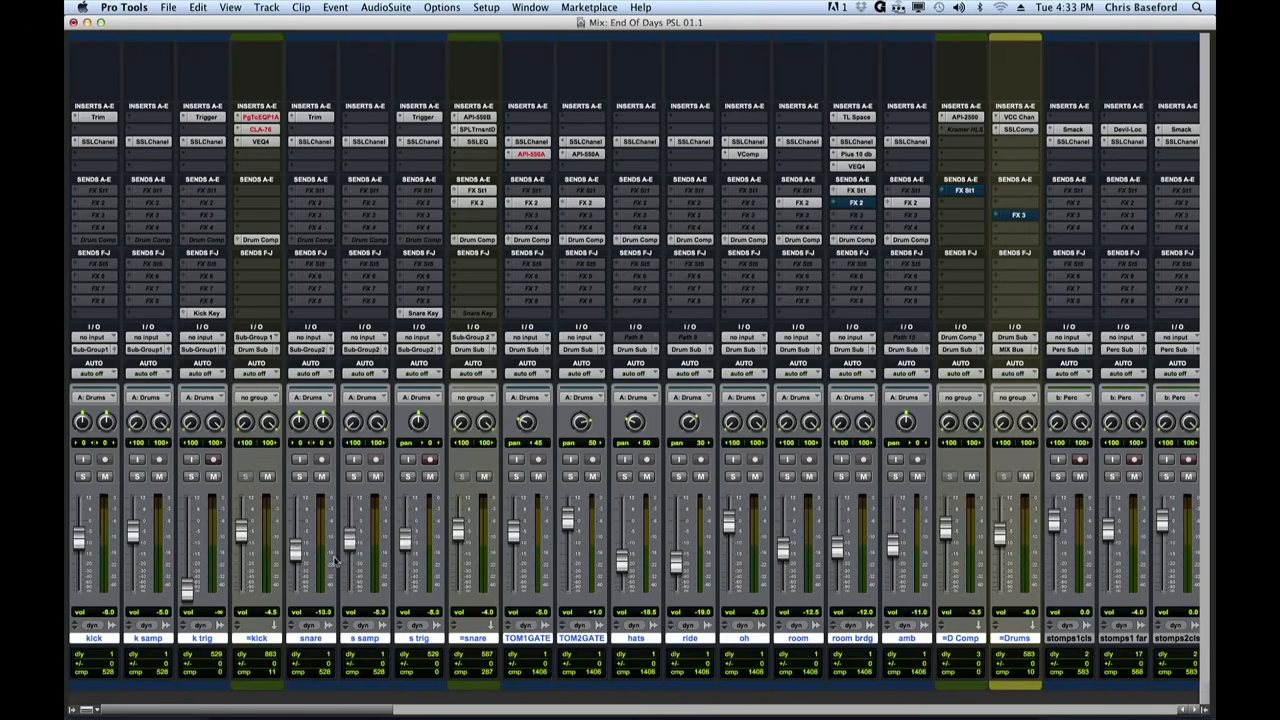
left_click_drag(568, 510, 562, 606)
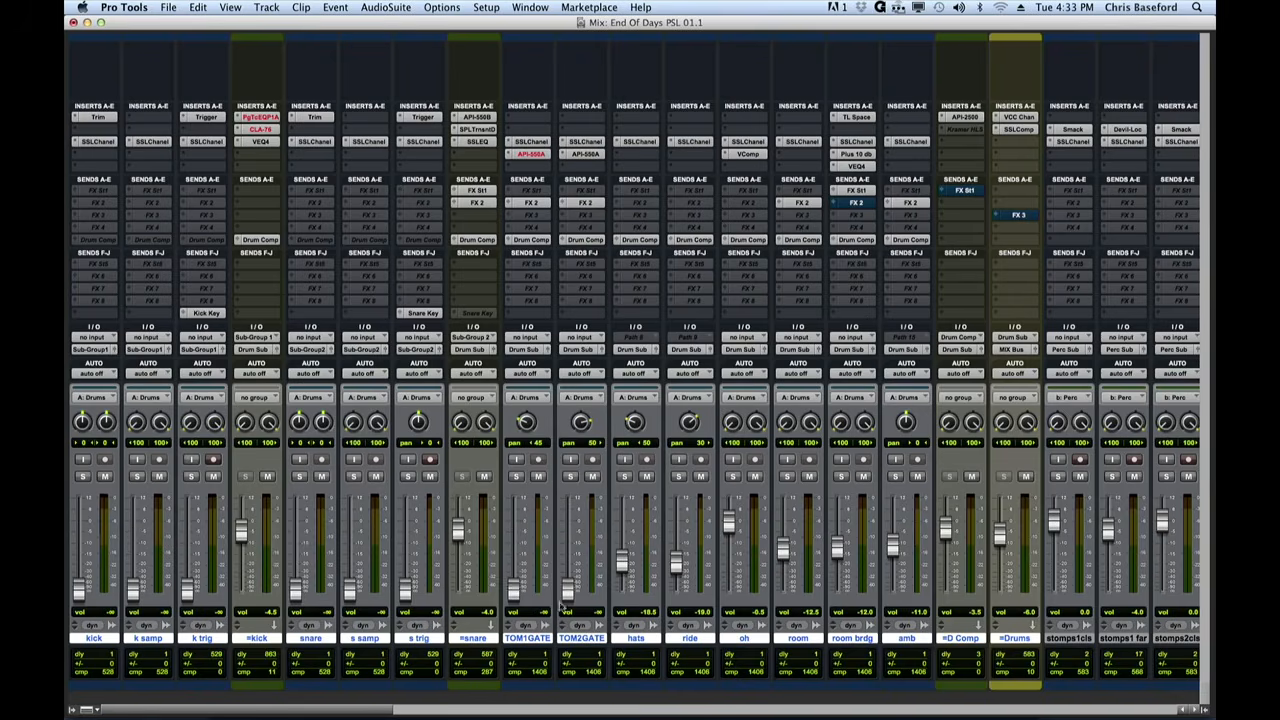
left_click_drag(678, 564, 706, 573)
left_click_drag(783, 548, 783, 600)
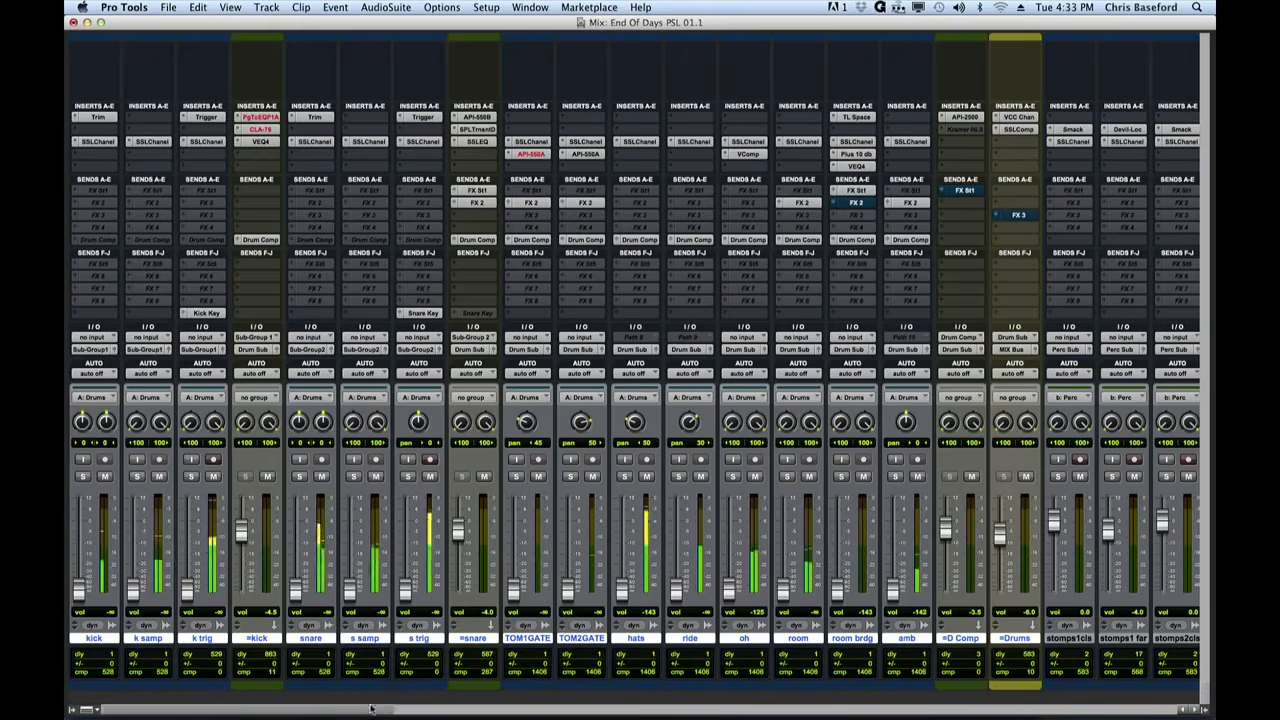
- Mute the =Bass and =Gtr A submaster tracks
scroll(548, 688, "right", 10)
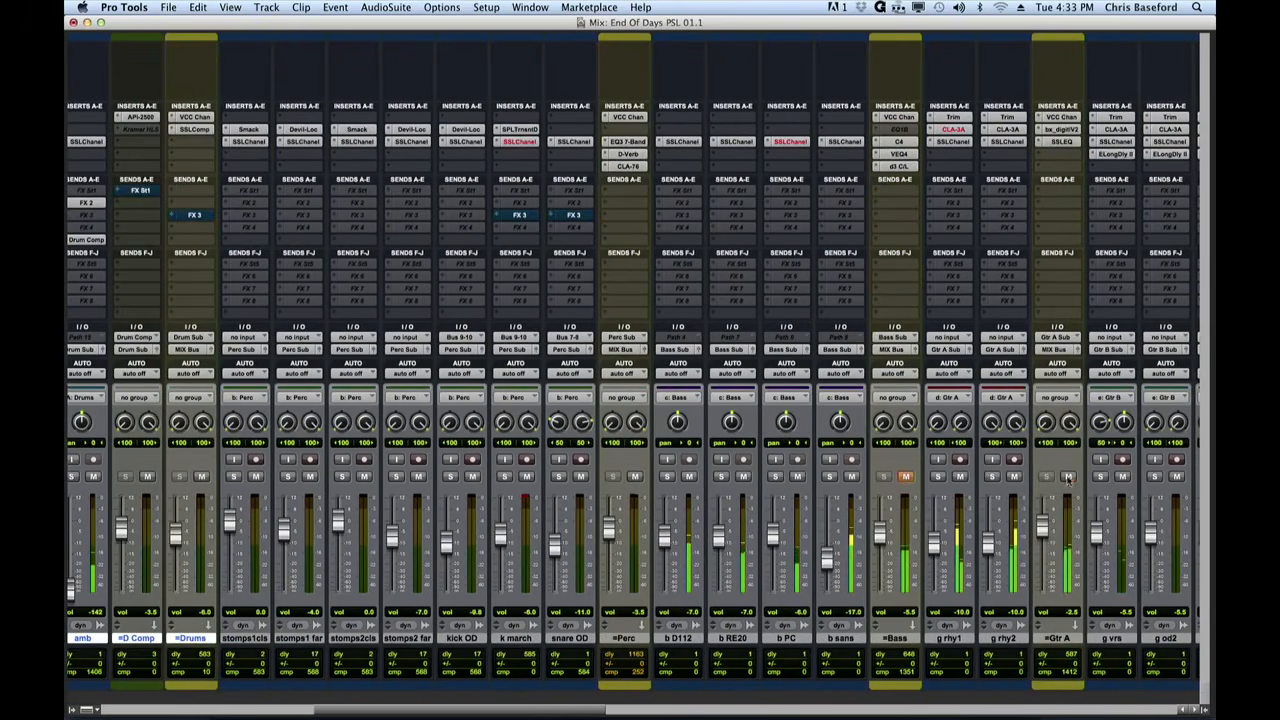
left_click_drag(487, 702, 277, 702)
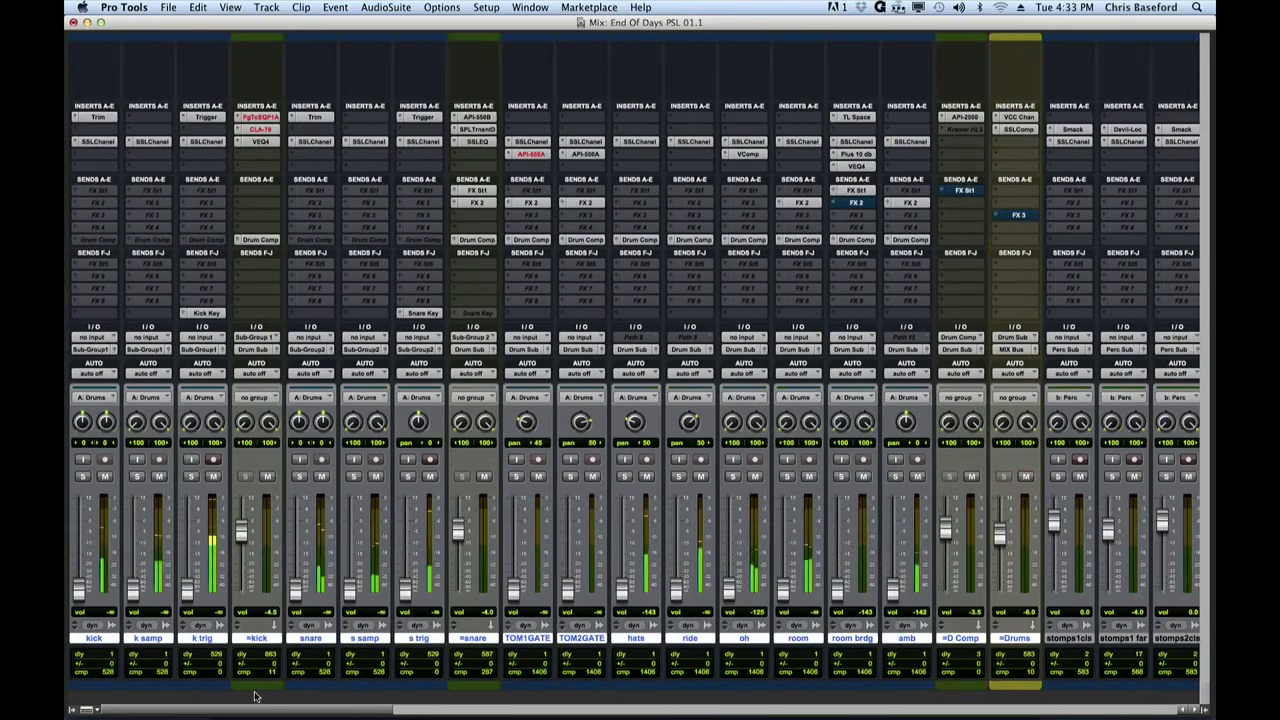
- Bring up the kick, k samp and k trig faders individually to about -6.4, -3.7 and -6.8 dB
left_click_drag(80, 592, 80, 539)
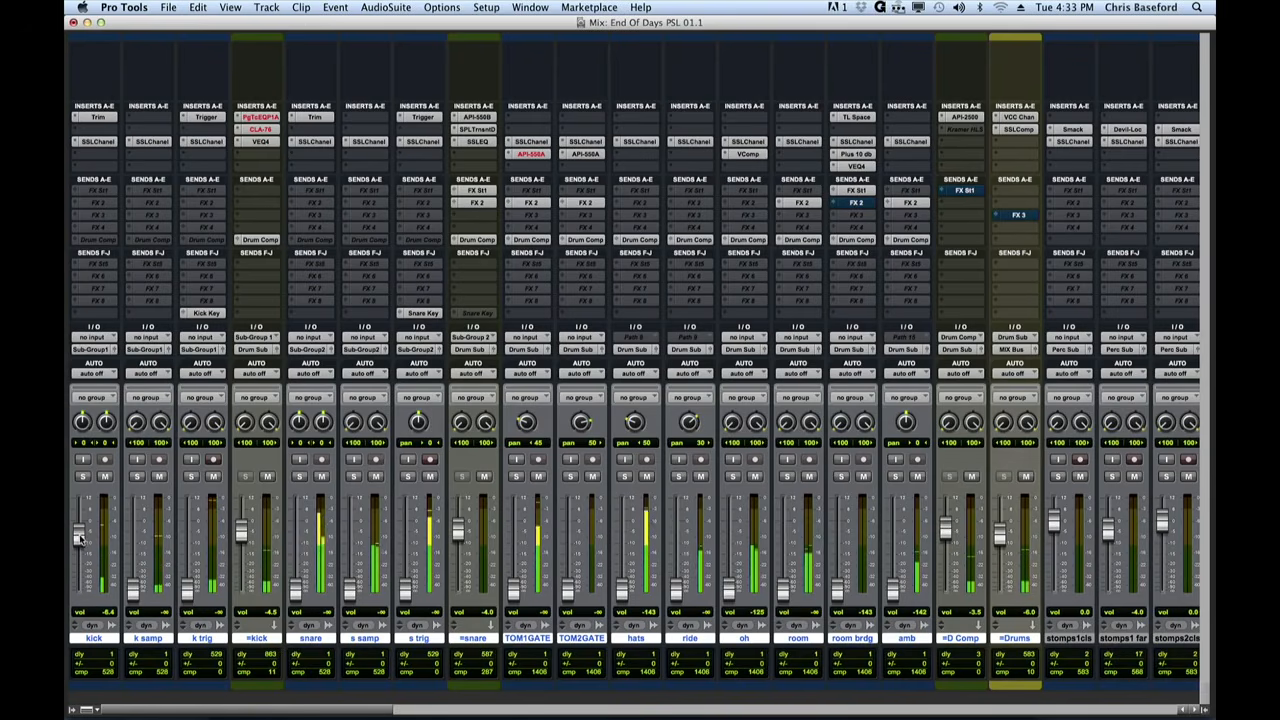
left_click_drag(137, 597, 137, 525)
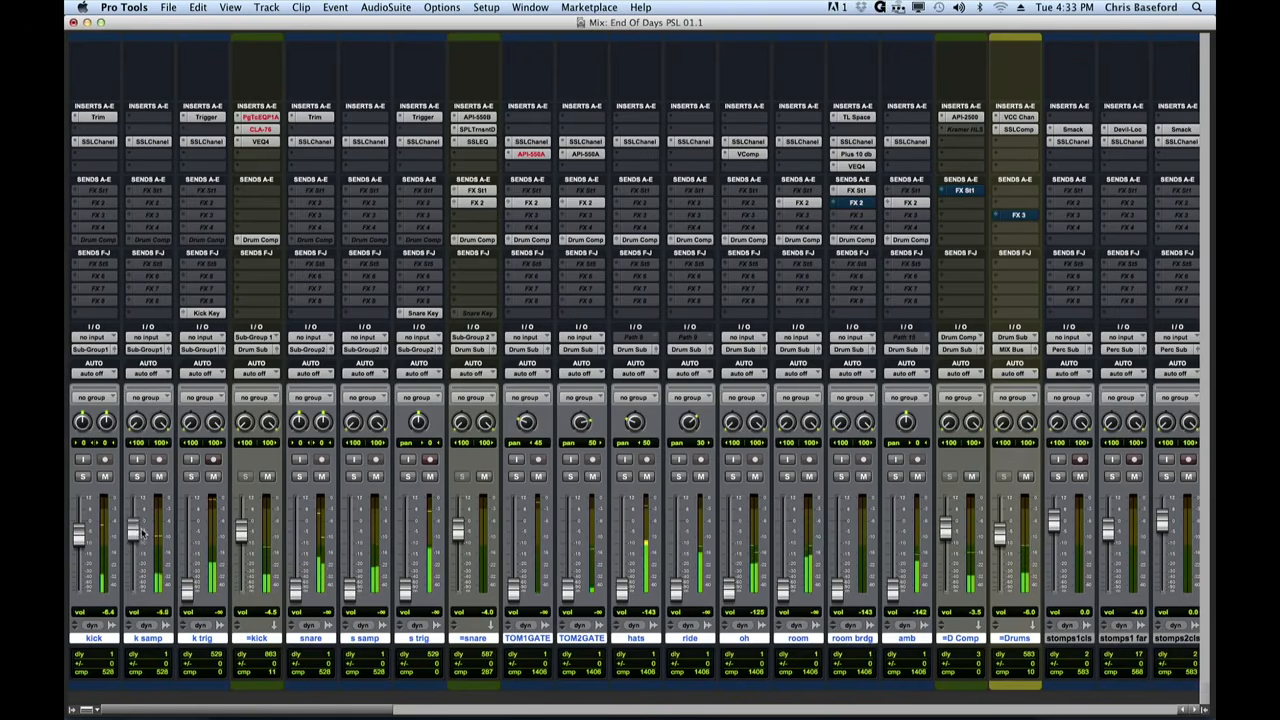
left_click_drag(190, 593, 198, 537)
- Adjust the LF gain in the SSL E-Channel on k trig and the HMF band in the one on k samp
left_click(206, 141)
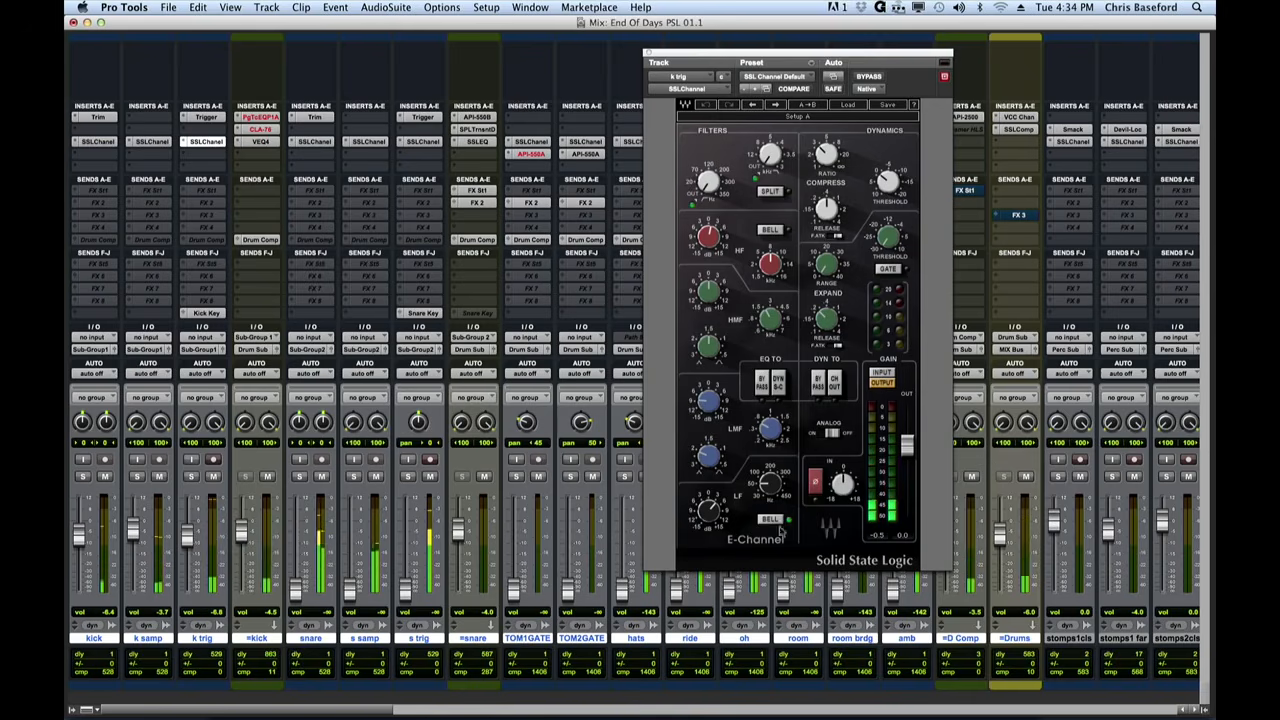
mouse_move(710, 512)
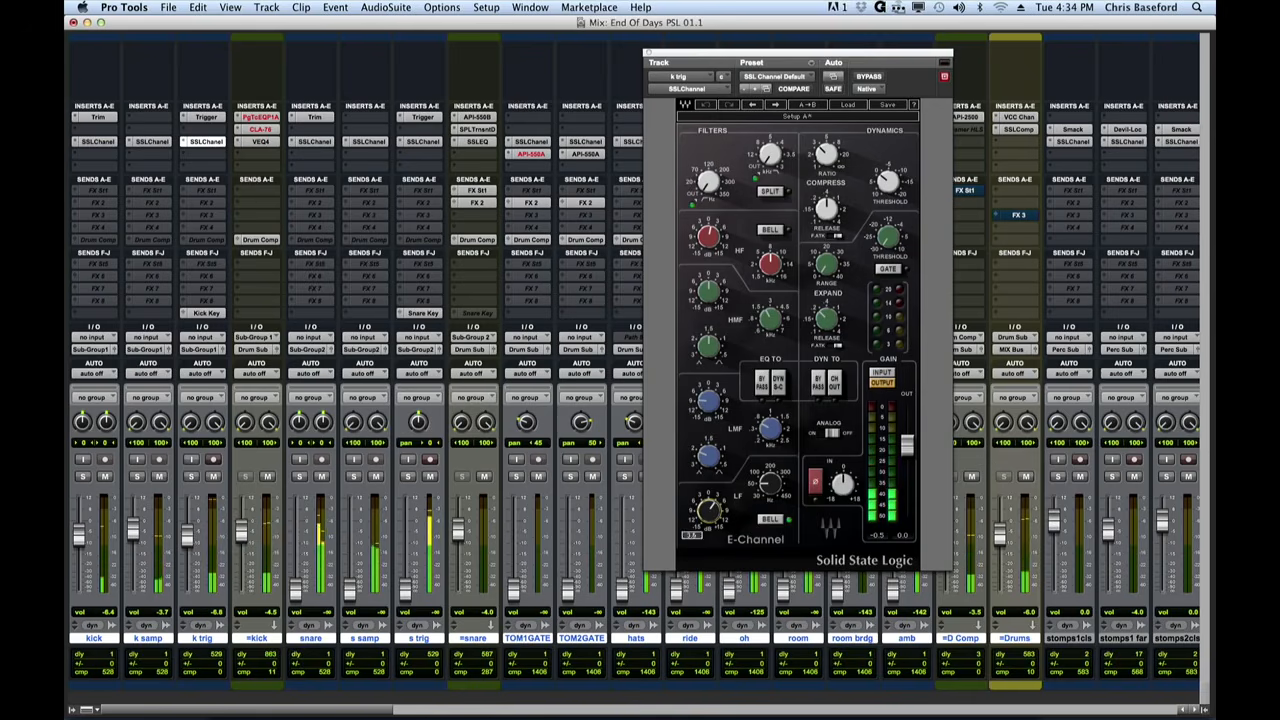
left_click(152, 141)
left_click_drag(714, 296, 714, 215)
left_click_drag(771, 320, 771, 335)
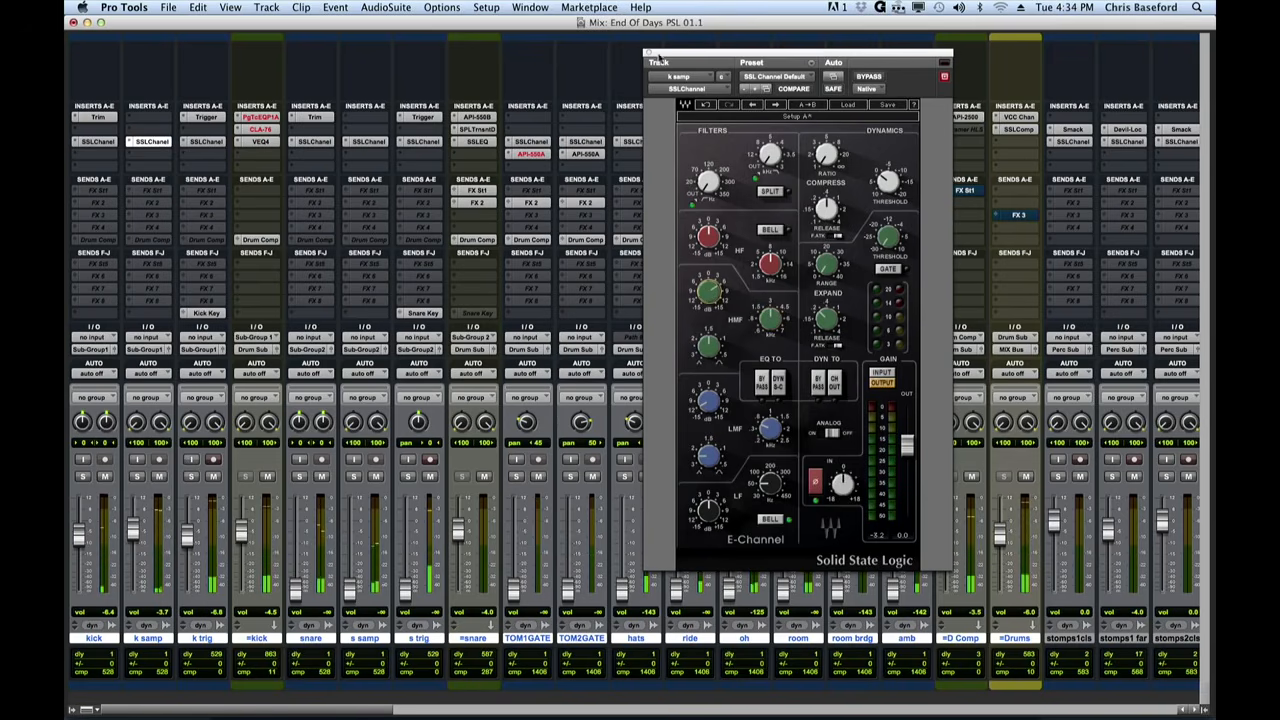
left_click(648, 55)
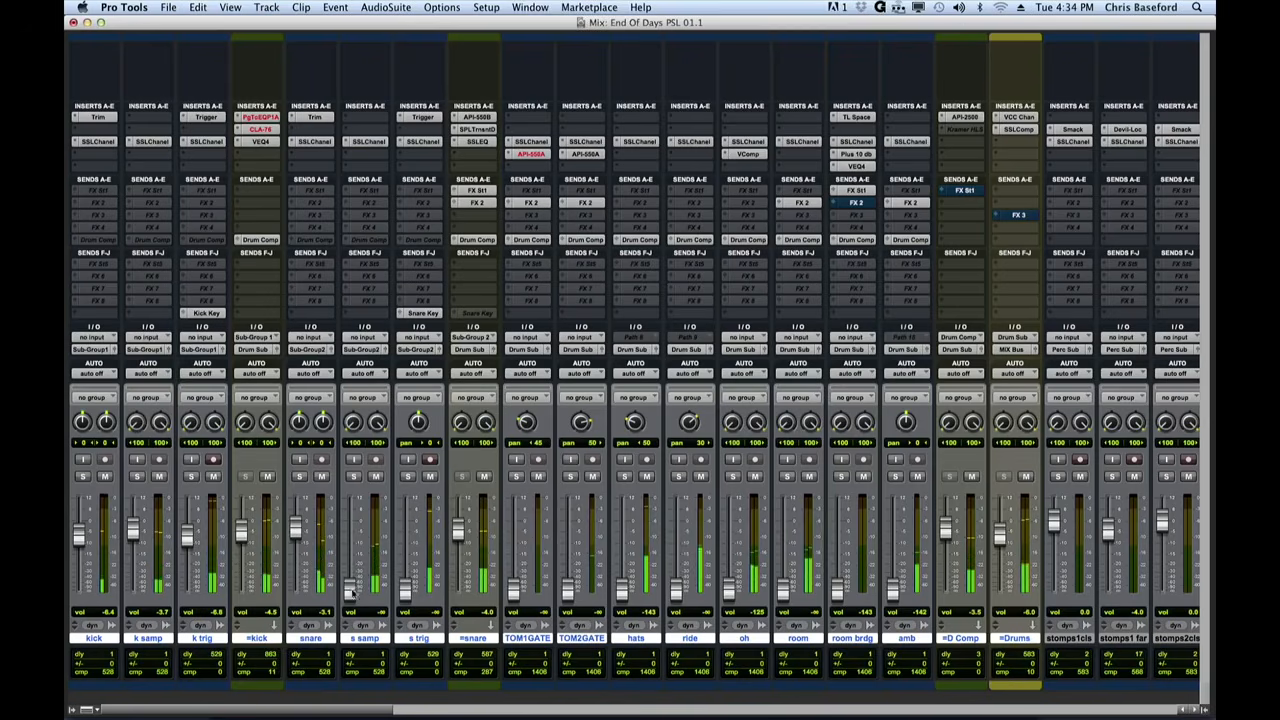
- Raise snare, s samp, s trig and oh to about -6.2, -8.3, -6.6 and -1.0 dB, comparing the snare layers with mutes
left_click_drag(405, 590, 405, 528)
left_click_drag(729, 590, 730, 522)
left_click(378, 476)
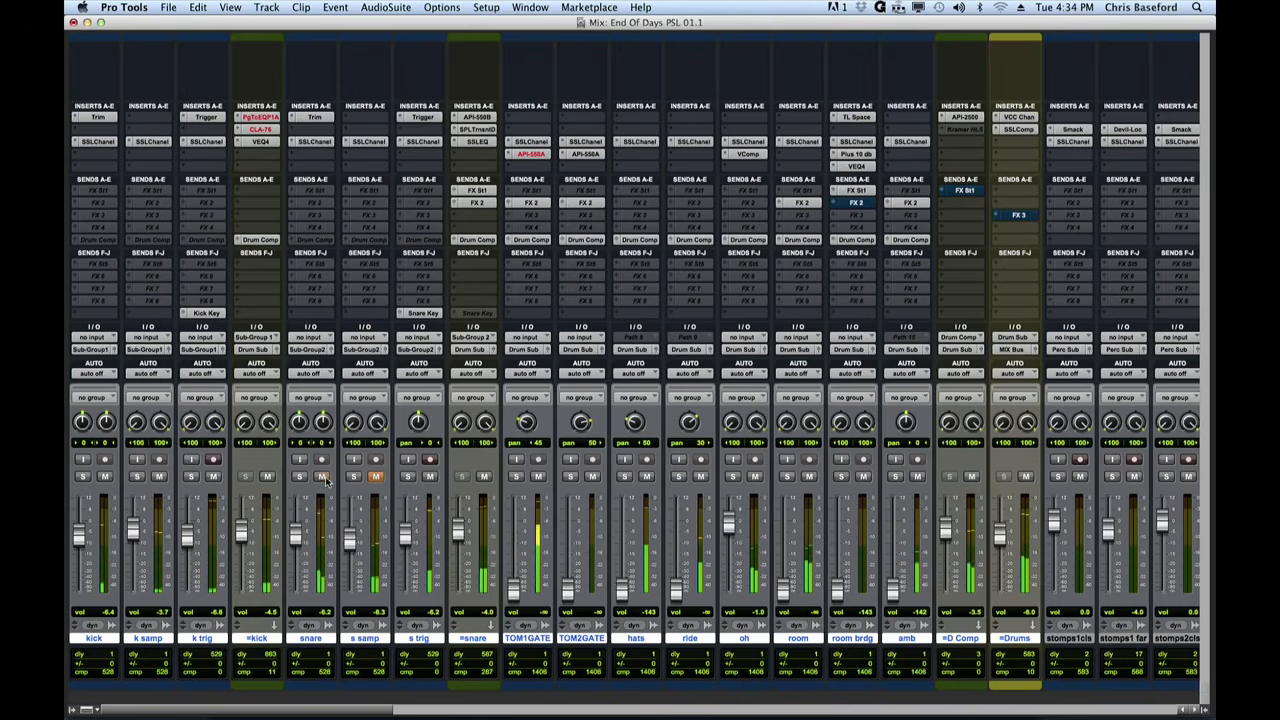
left_click(376, 477)
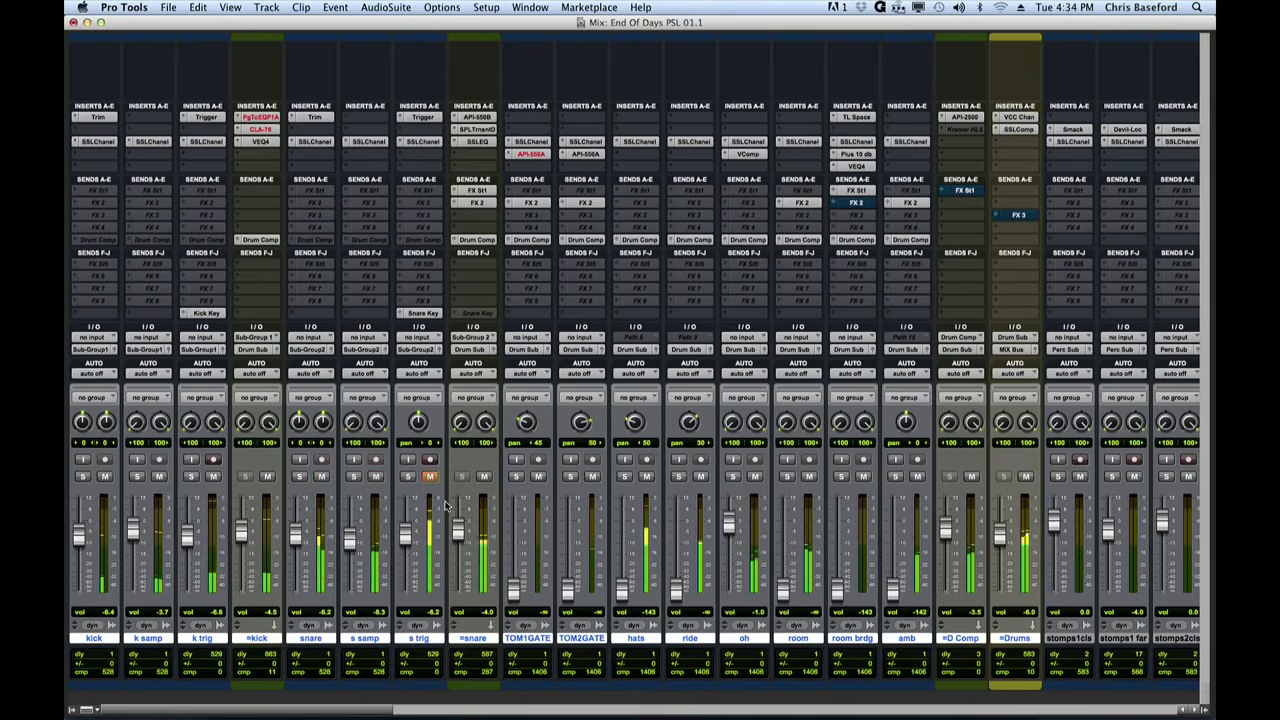
left_click_drag(405, 530, 405, 537)
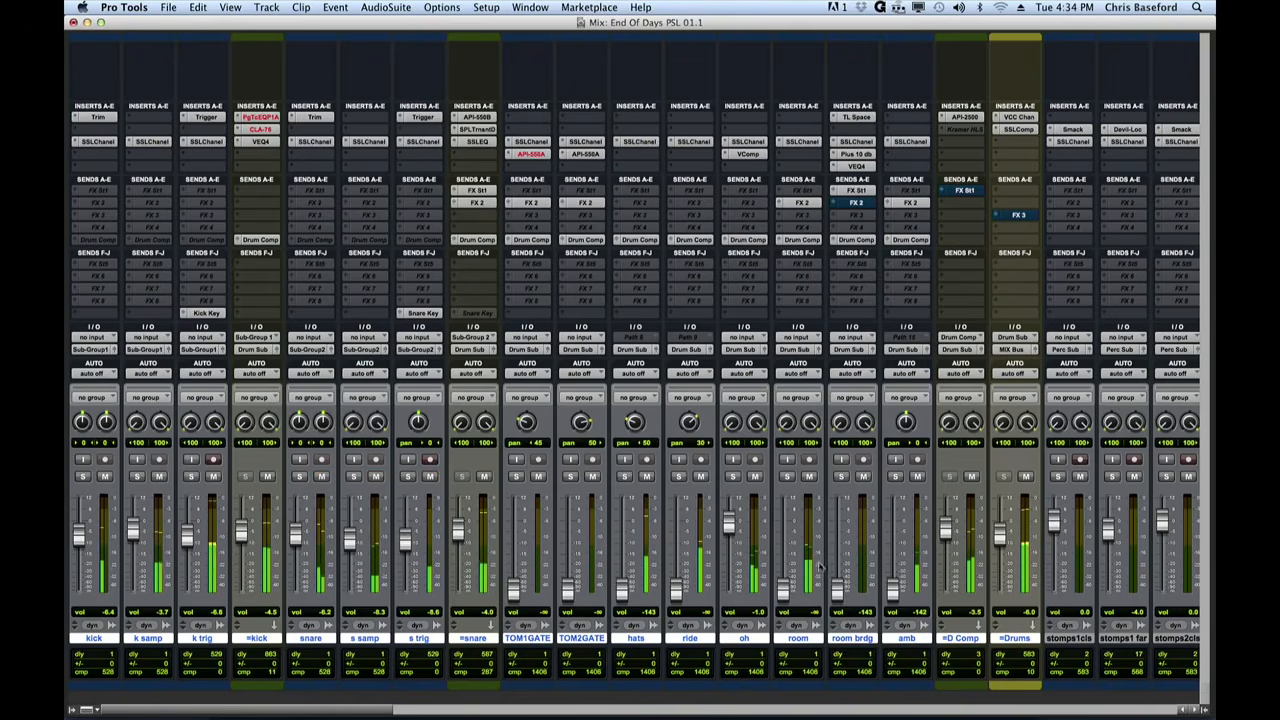
- Set the room fader to about -14.8 dB and ride to about -9.5 dB, trying hats before returning it to minimum
left_click_drag(790, 578, 793, 546)
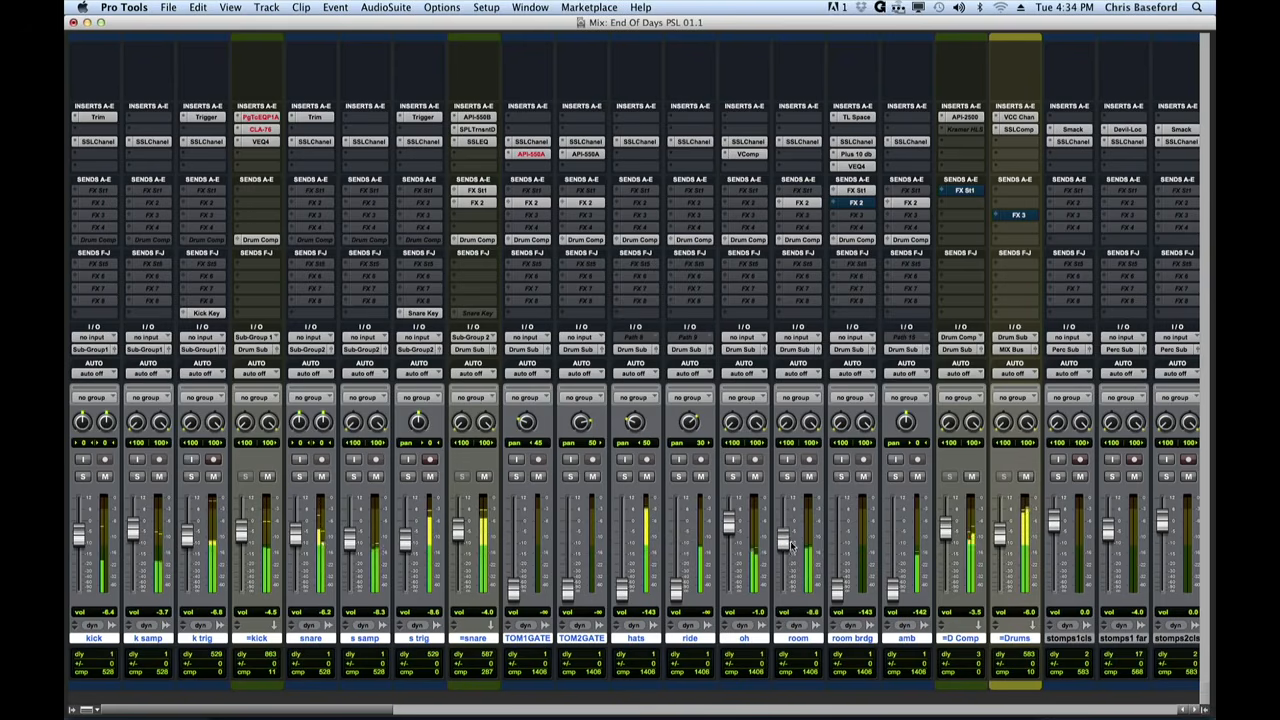
left_click_drag(634, 588, 632, 548)
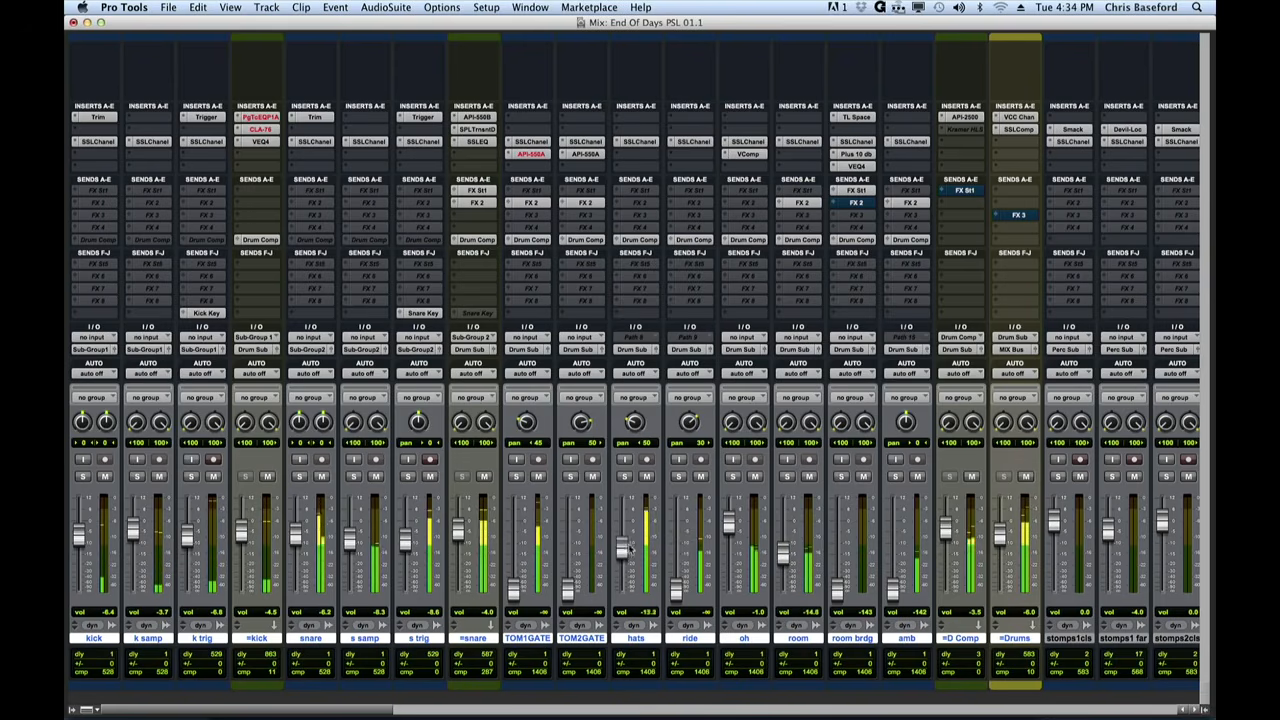
left_click_drag(630, 540, 622, 592)
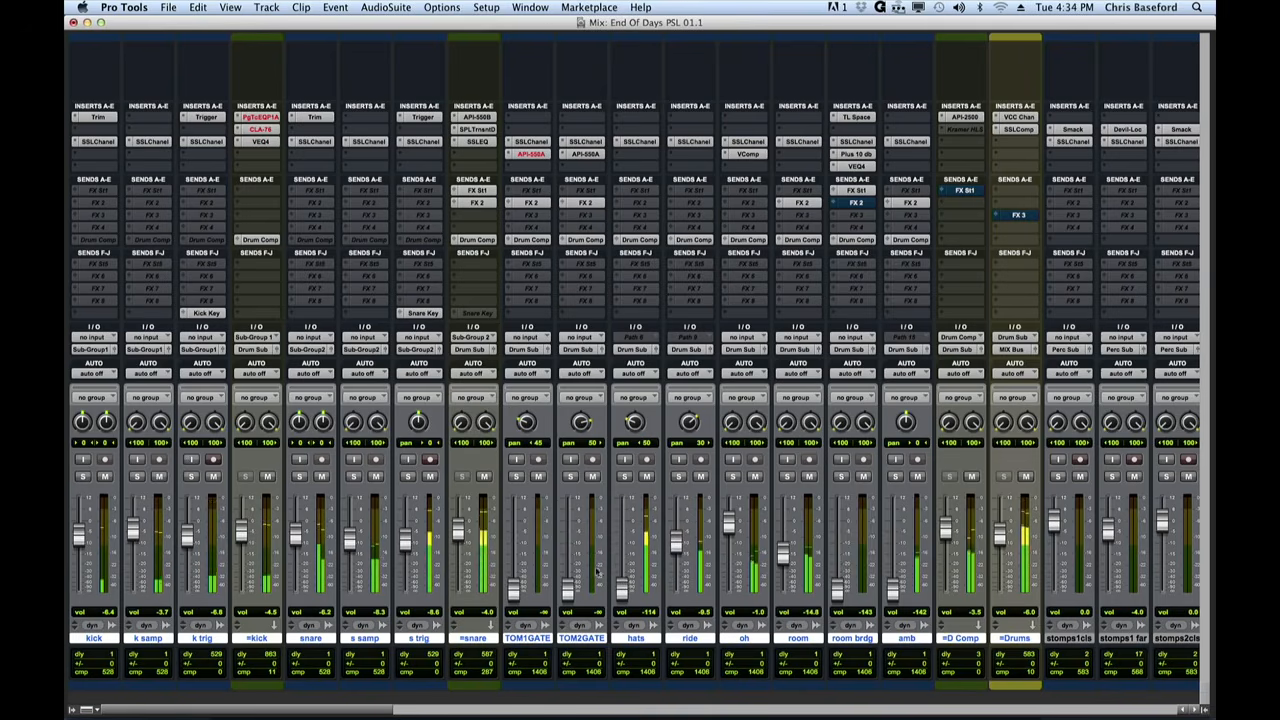
- Raise TOM1GATE and TOM2GATE to about -2.0 and -2.8 dB, and amb to about -12.3 dB
left_click_drag(514, 590, 514, 525)
left_click_drag(567, 590, 567, 527)
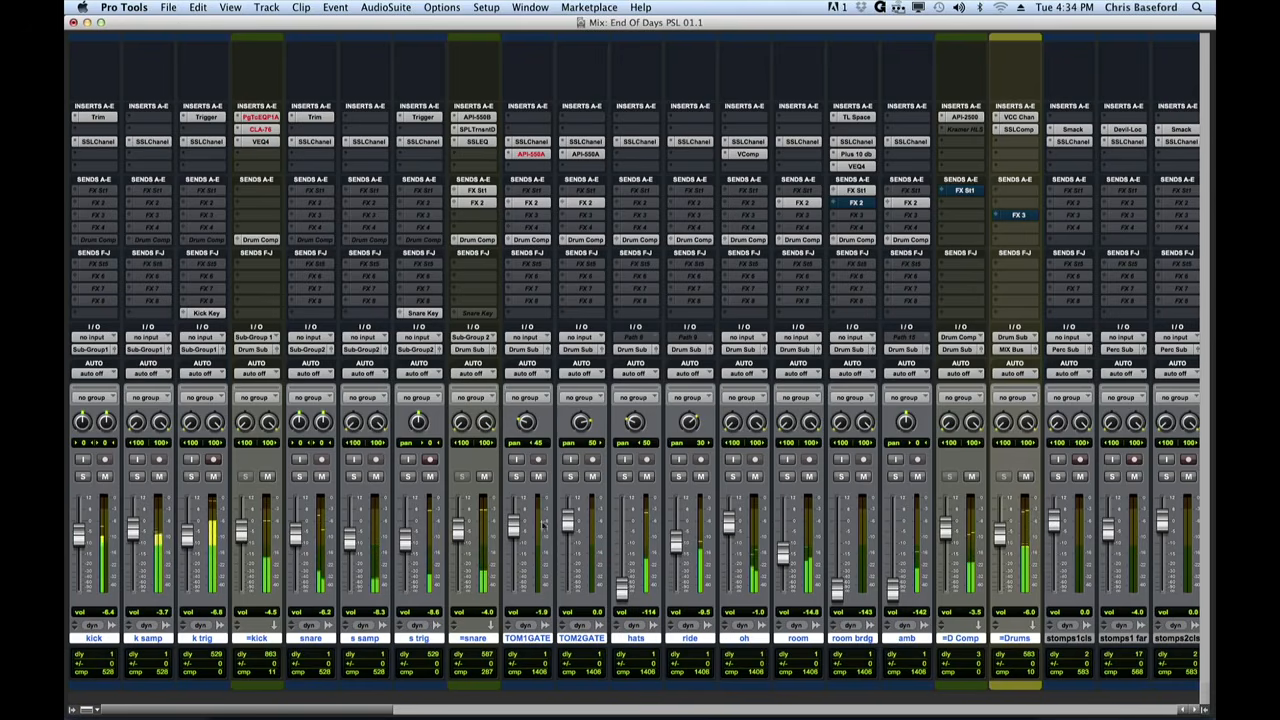
left_click_drag(893, 590, 893, 558)
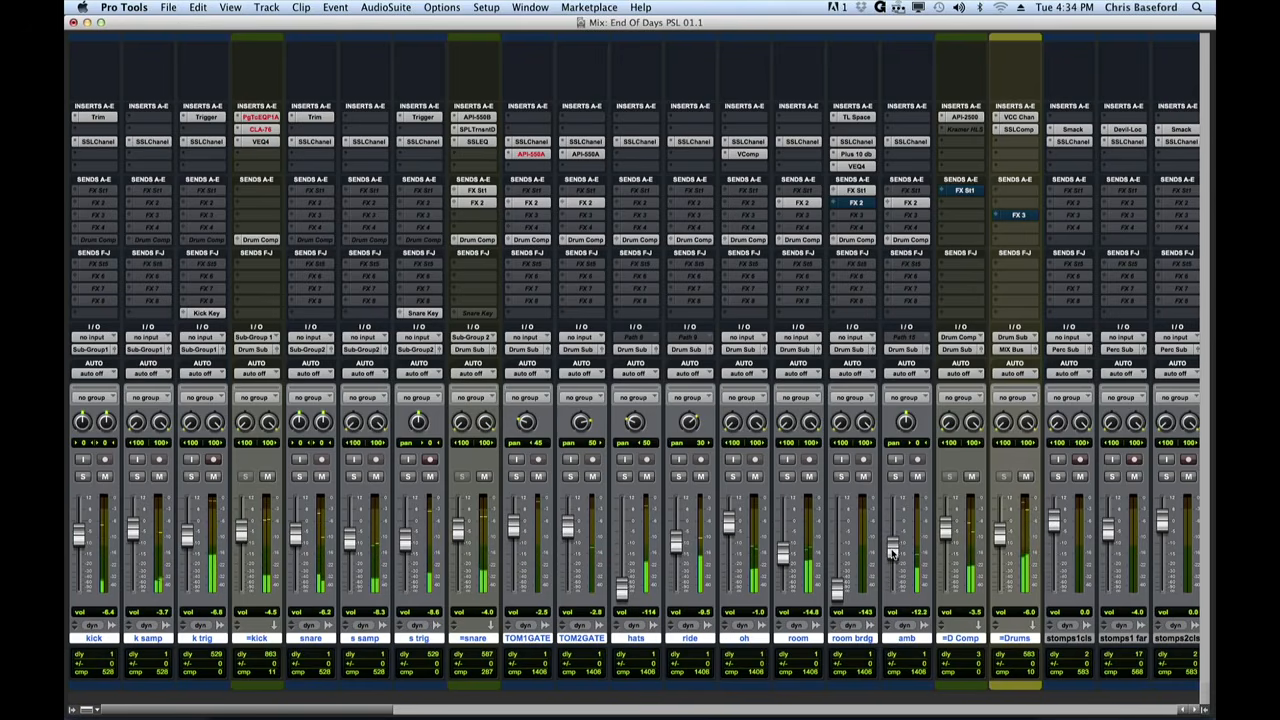
- Unmute =Gtr A and bring up the g rhy1 and g rhy2 faders during playback with their CLA-3A and SSLChannel inserts bypassed
left_click_drag(290, 714, 479, 706)
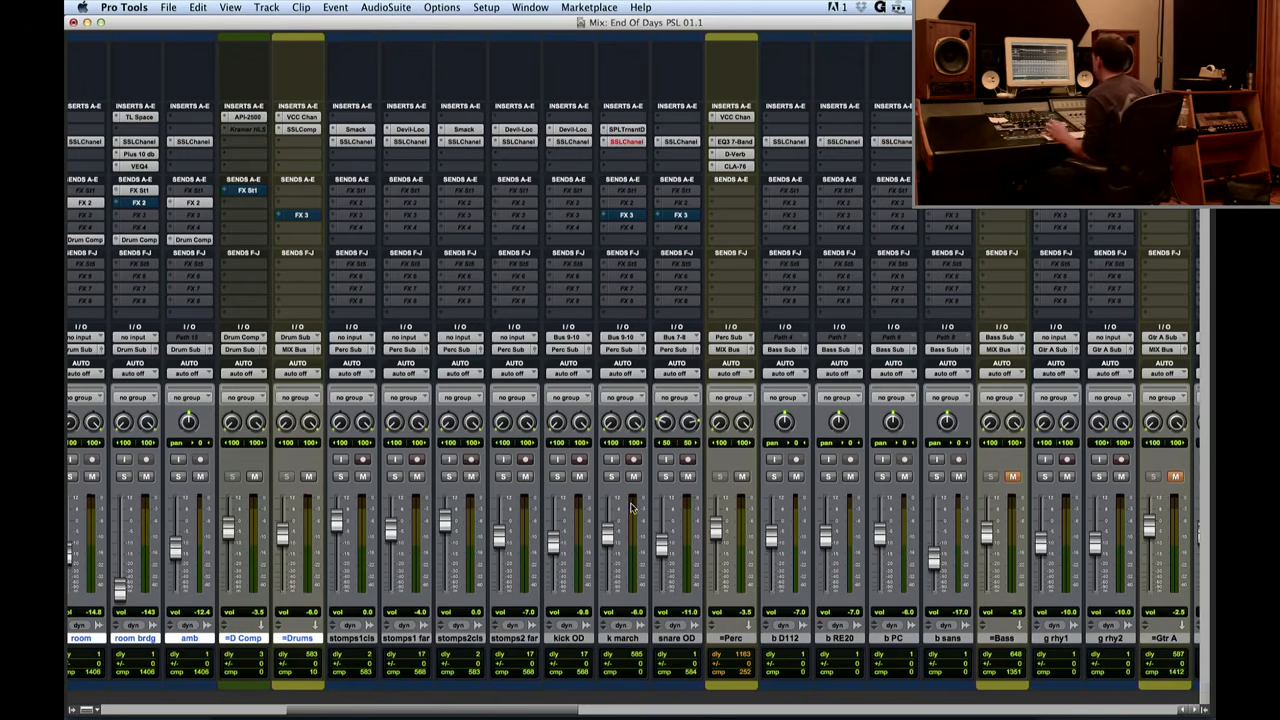
left_click_drag(378, 711, 425, 711)
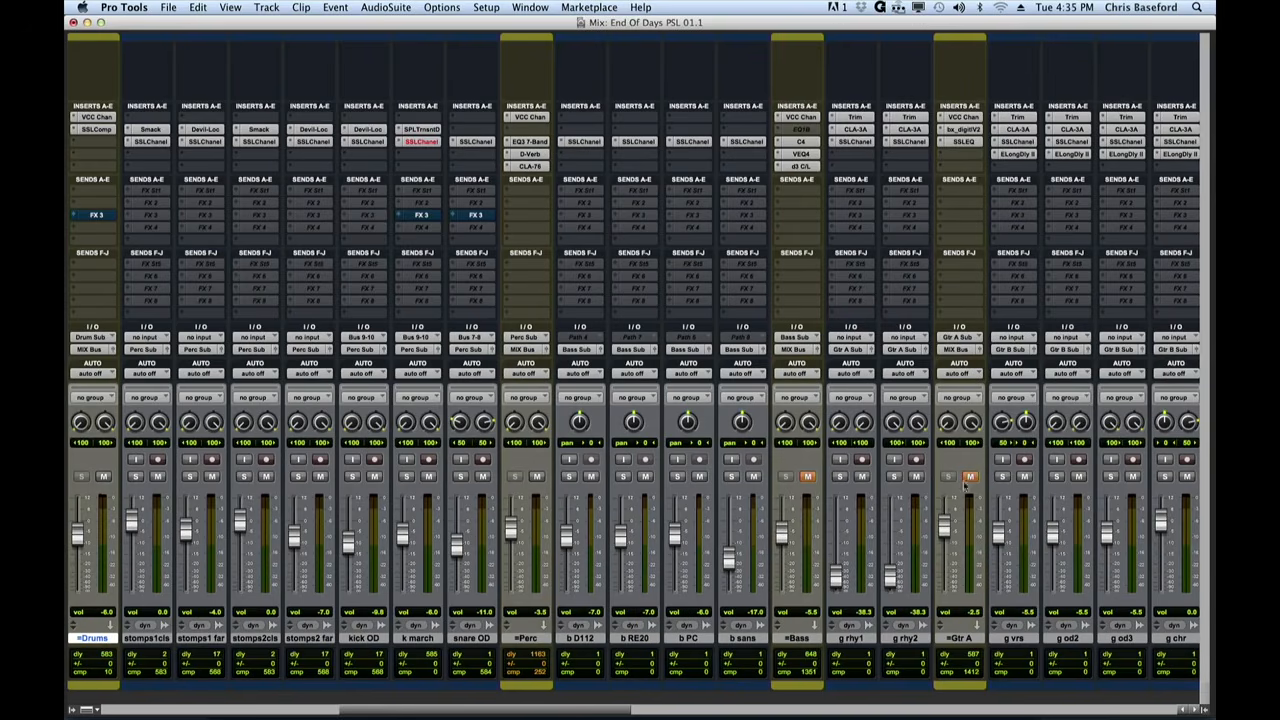
key("space")
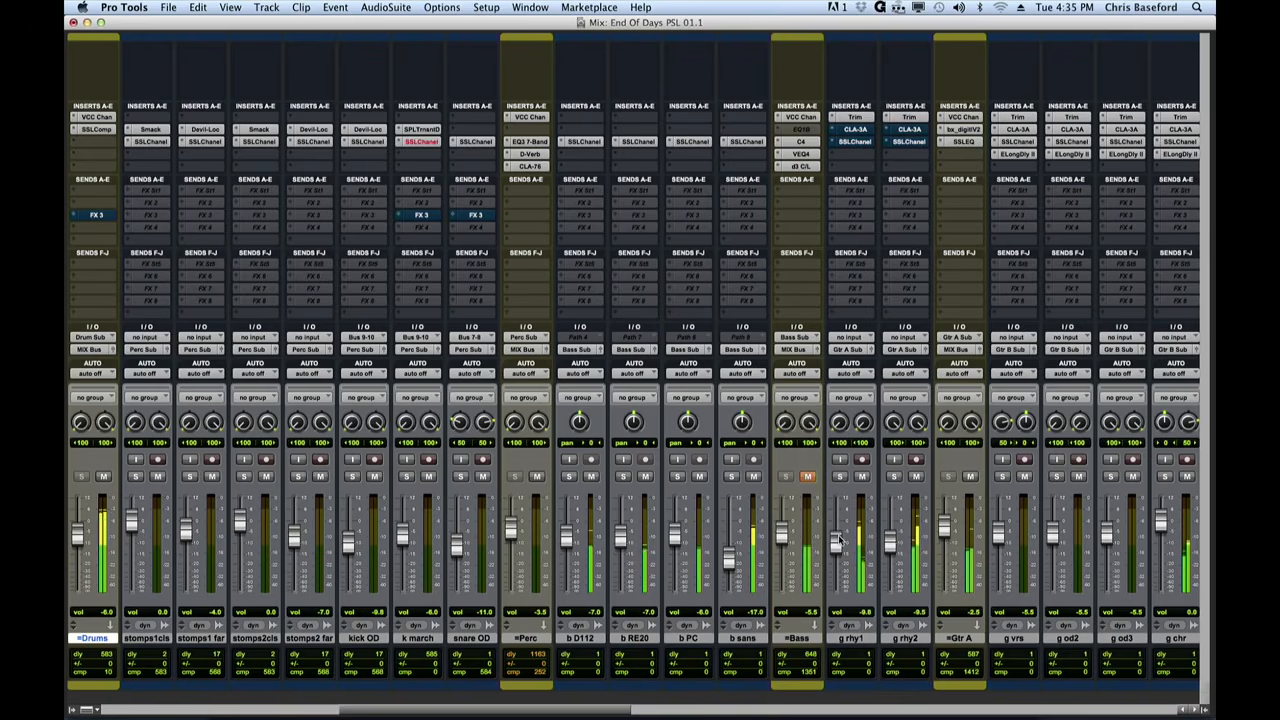
- Re-enable the CLA-3A compressor and SSLChannel on g rhy1 and g rhy2, and review the g rhy1 channel strip settings
left_click(857, 130)
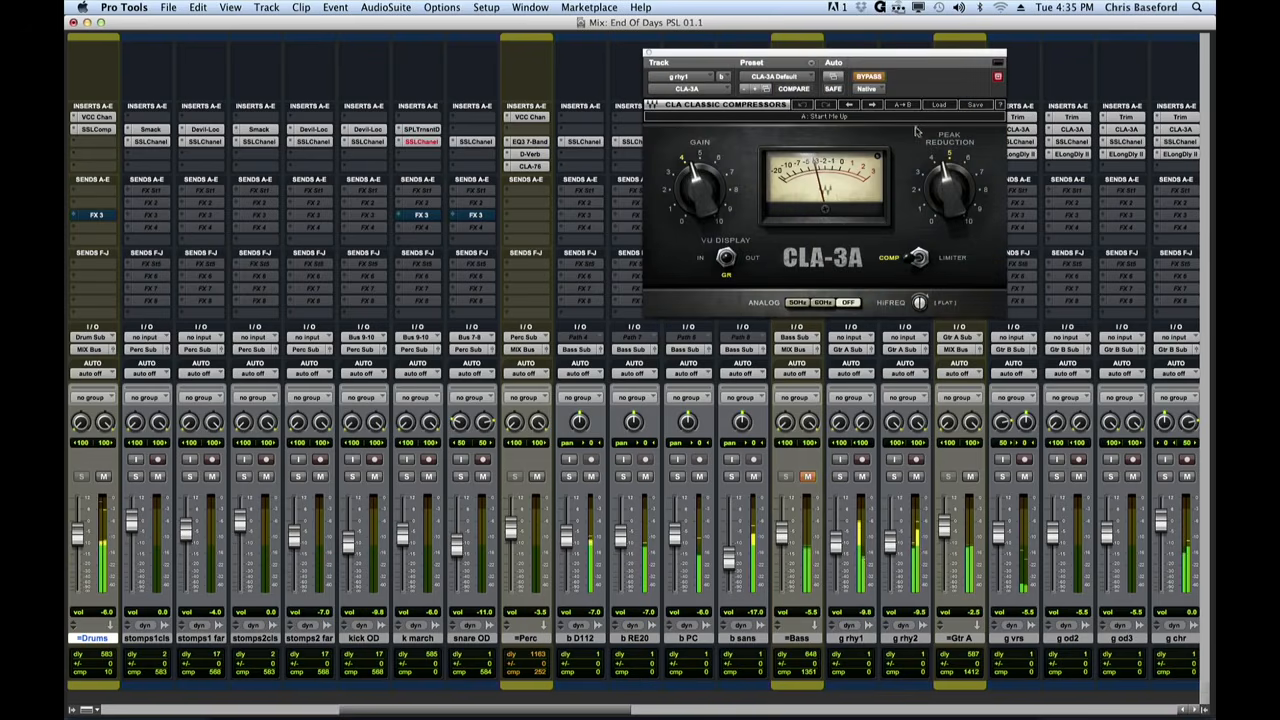
left_click(646, 51)
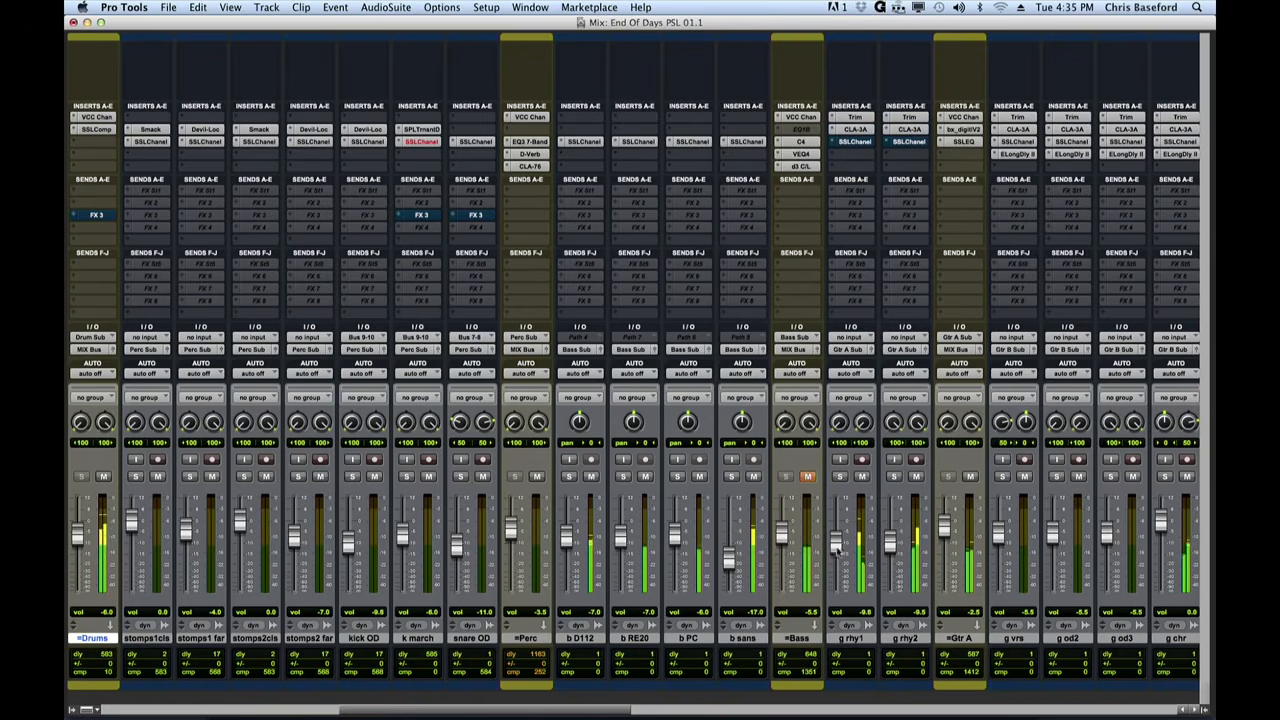
left_click(852, 142)
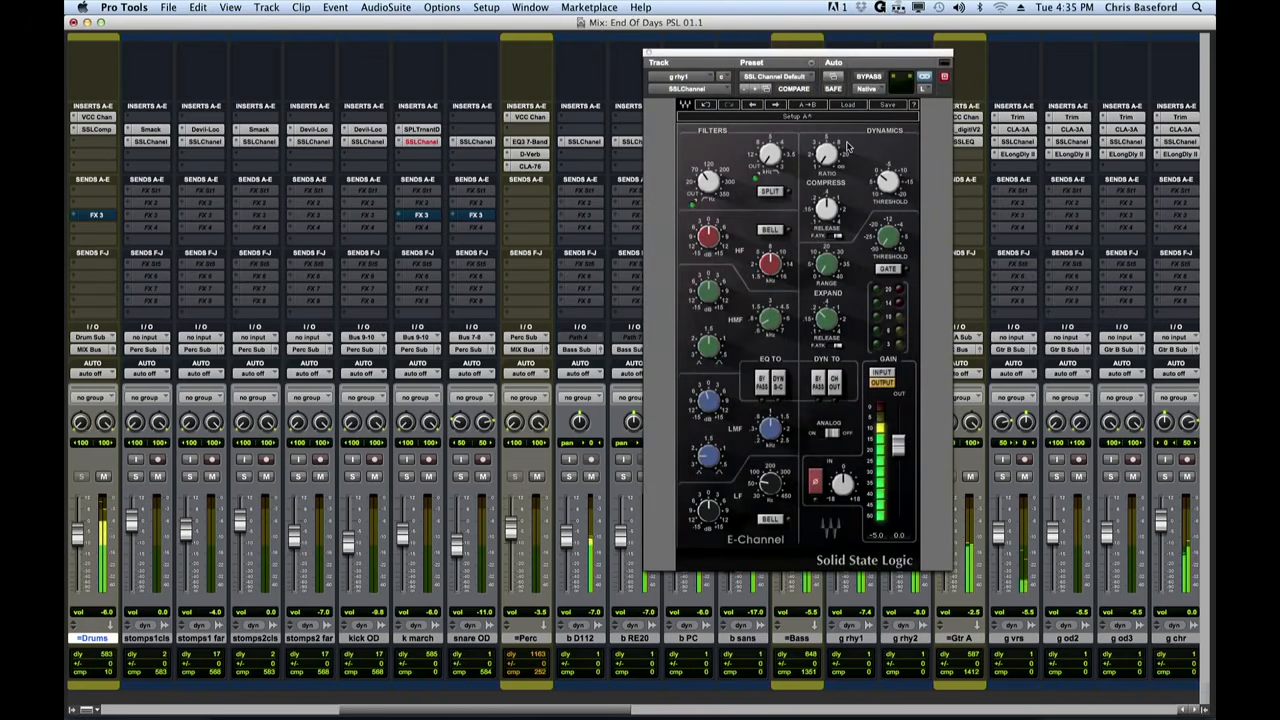
left_click(647, 54)
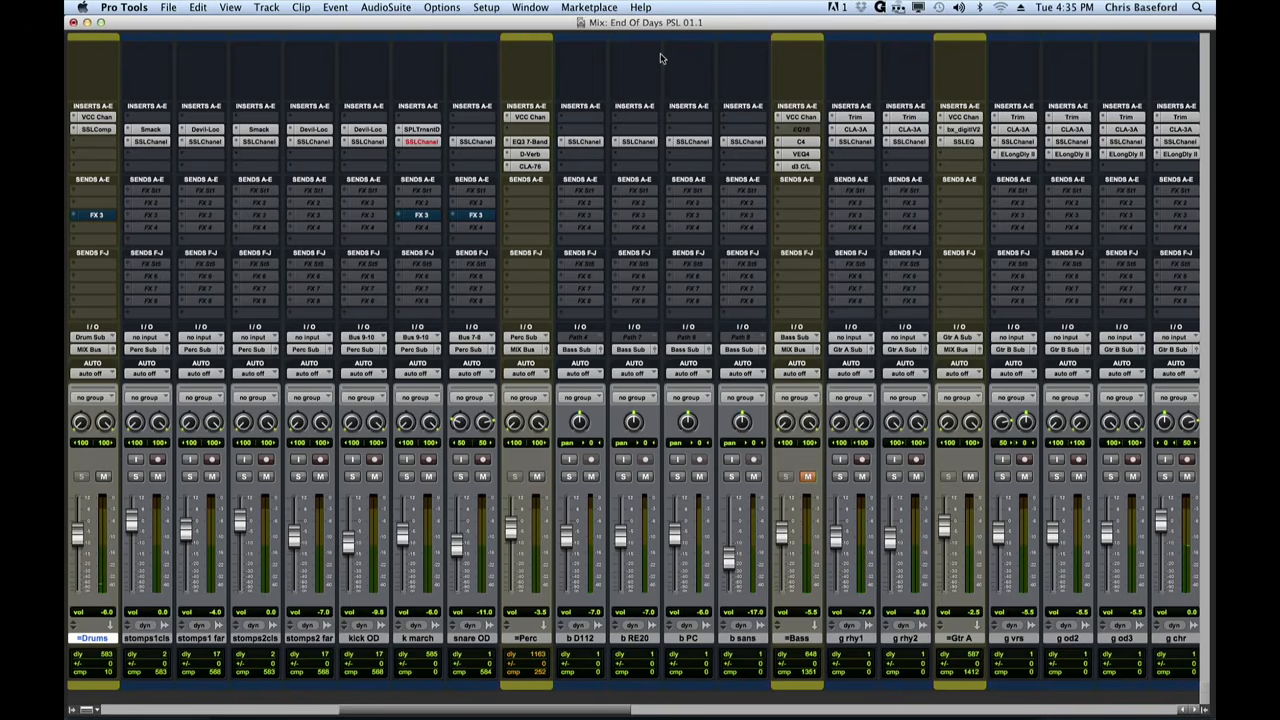
left_click(858, 142)
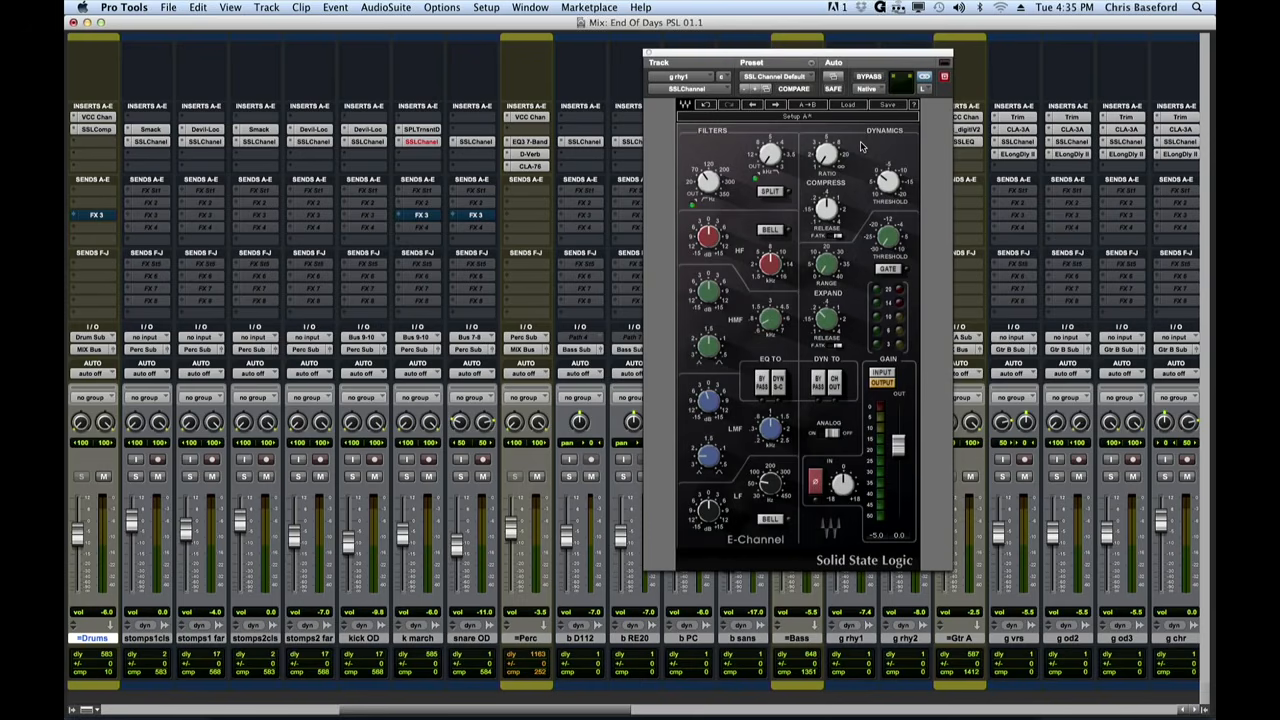
left_click(648, 53)
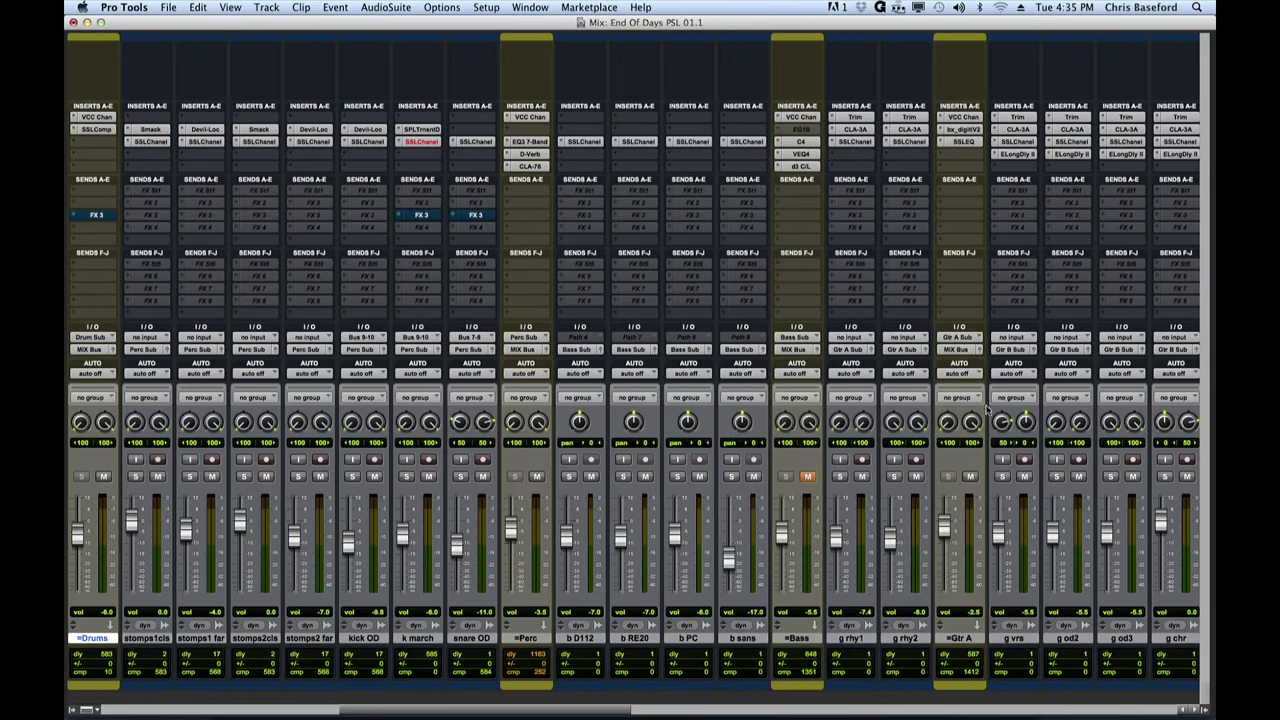
- Examine the mono and stereo EQ settings of the bx_digital V2 insert on =Gtr A
left_click(966, 130)
left_click_drag(975, 68, 584, 80)
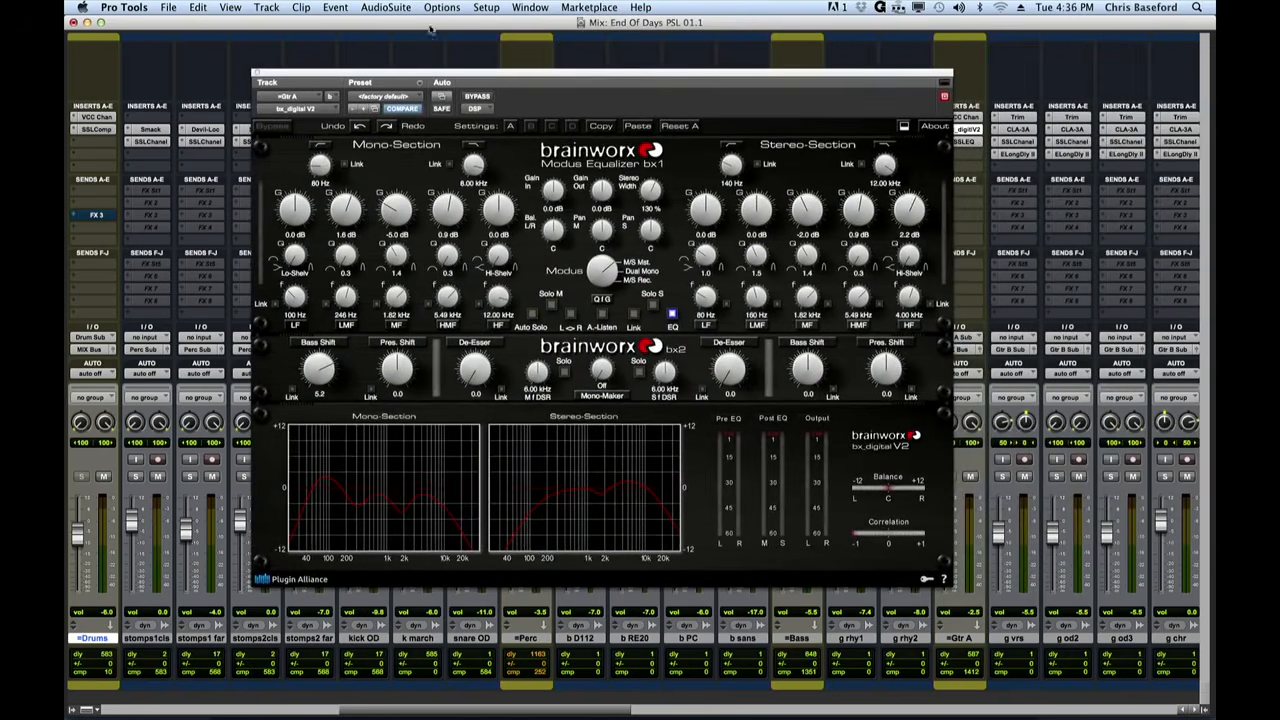
left_click(256, 76)
- Solo g rhy1 and g rhy2 and audition the mid signal of bx_digital V2 on =Gtr A during playback
left_click(839, 476)
left_click(893, 476)
key("space")
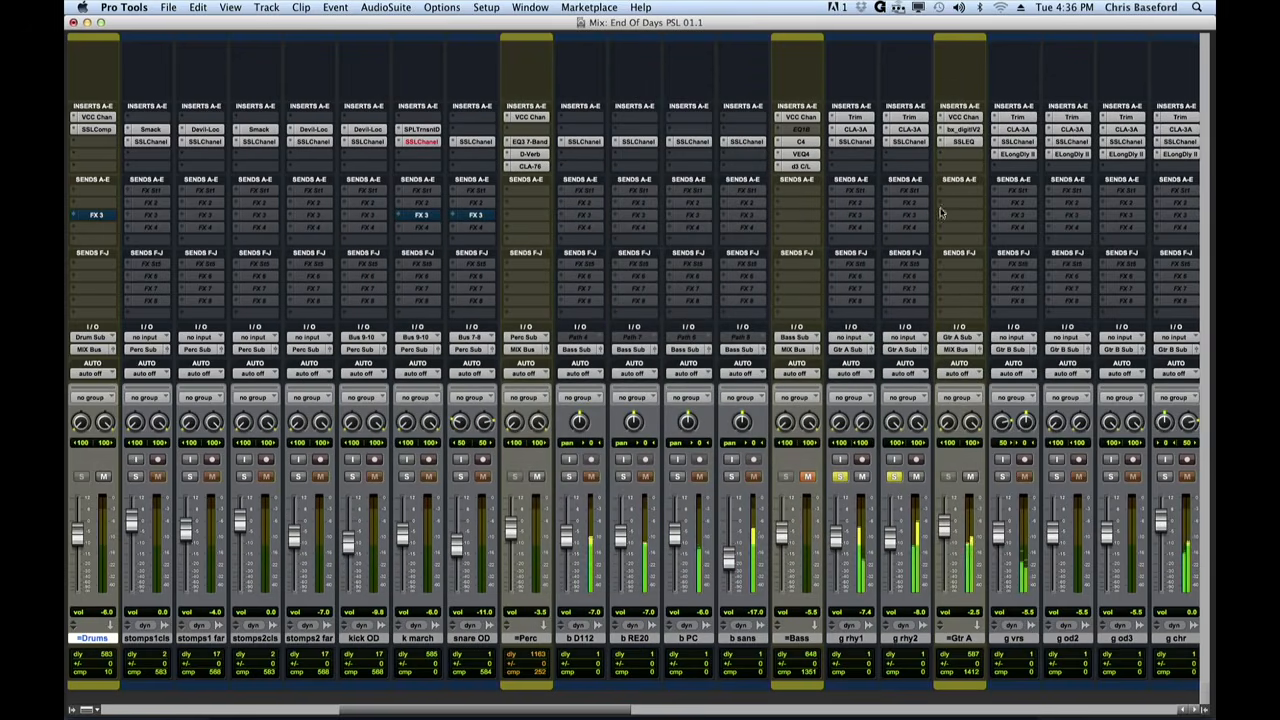
left_click(969, 130)
left_click(966, 132)
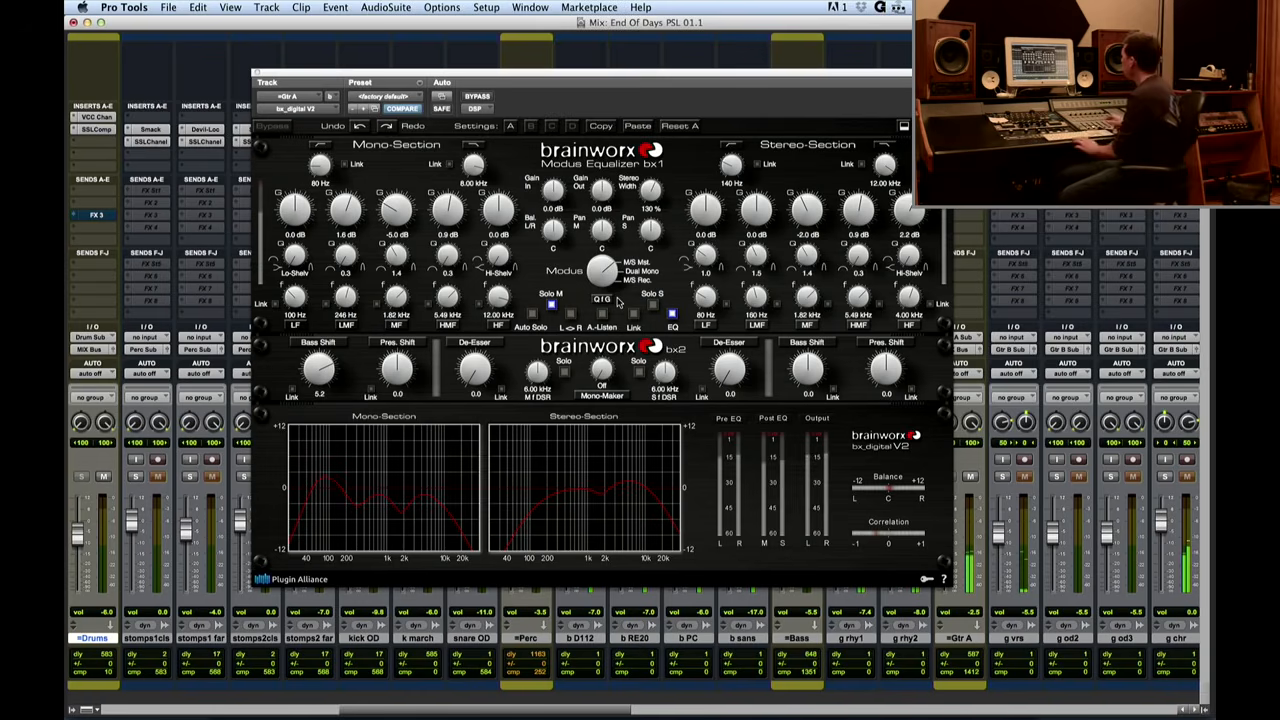
left_click(256, 73)
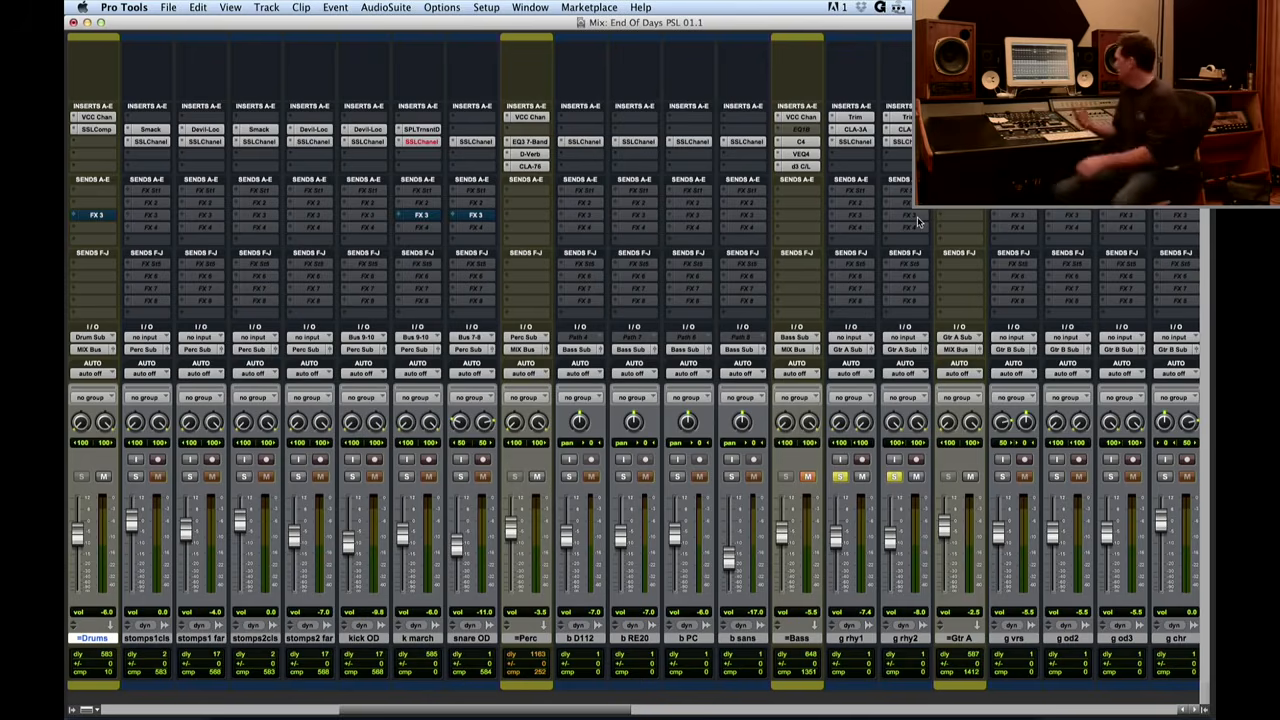
- Play the soloed guitars again and compare the side and mid signals in bx_digital V2 on =Gtr A
key("space")
left_click(963, 129)
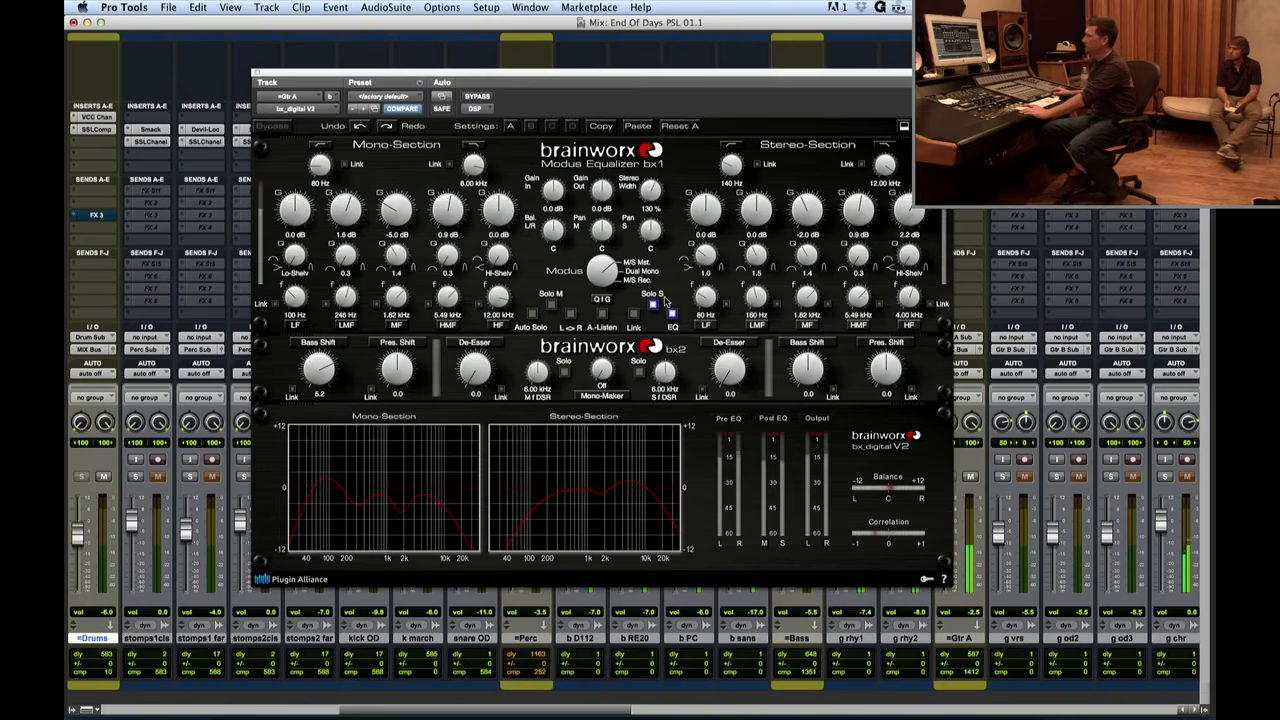
left_click(553, 307)
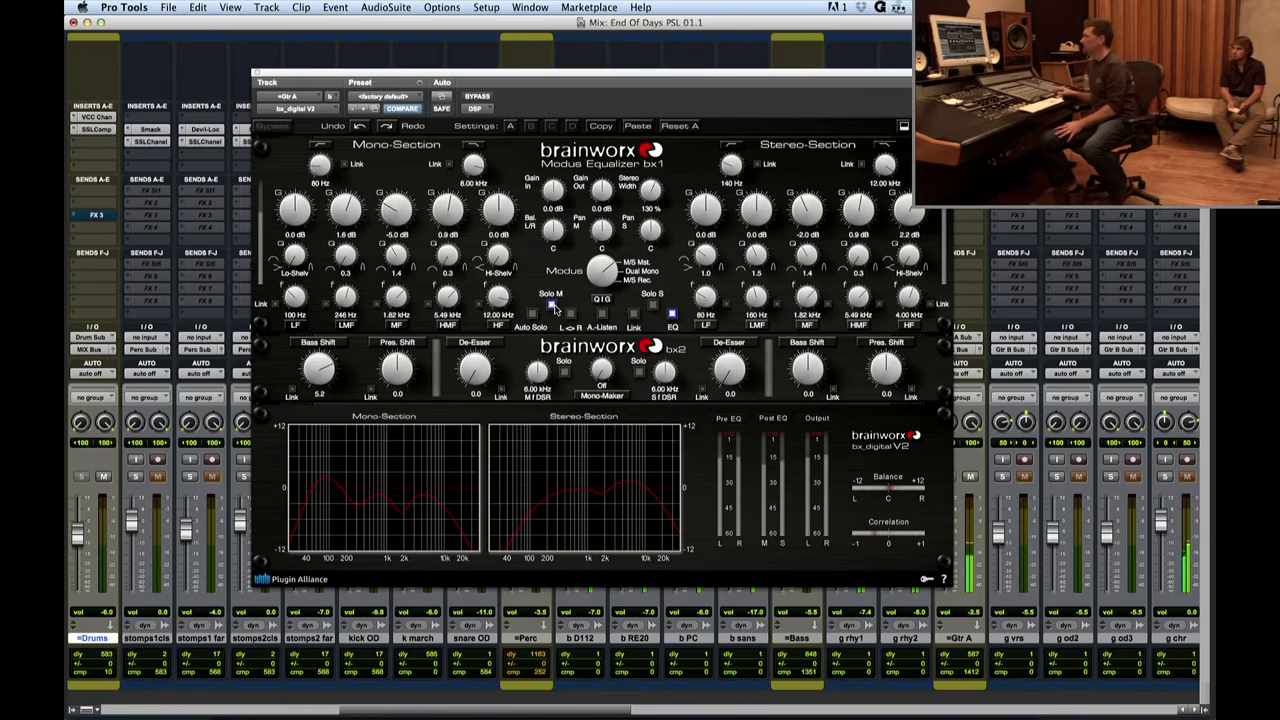